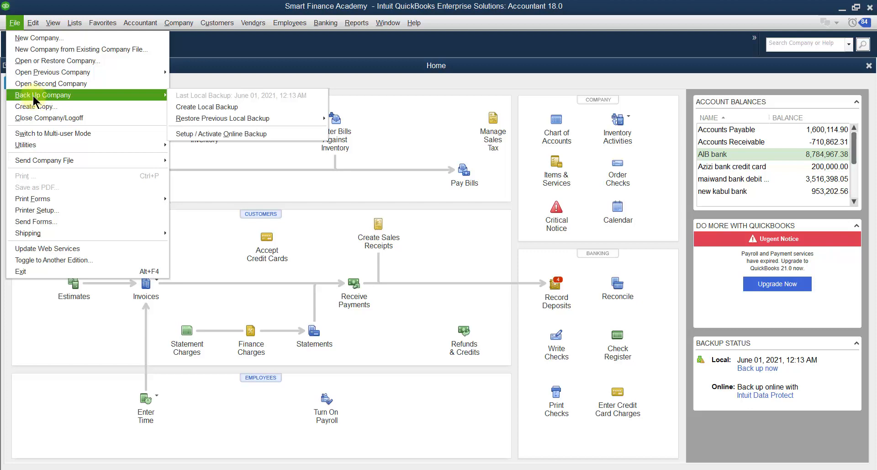
# Start creating a local backup of the company file and proceed with a backup copy
pyautogui.click(53, 106)
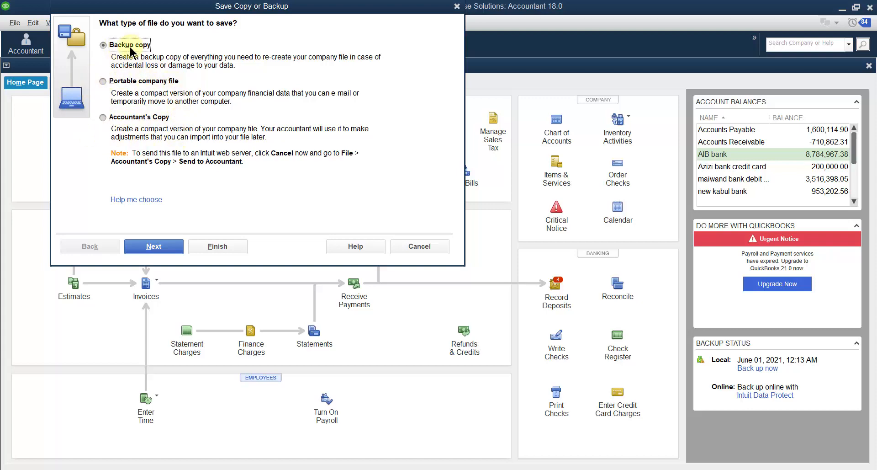
pyautogui.click(148, 249)
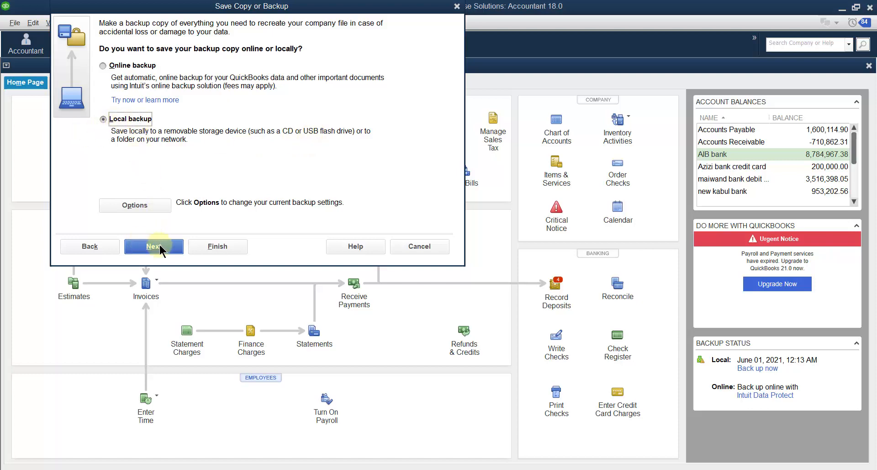
# Open the backup options and set the backup location to the quickbooks backup folder on the Desktop
pyautogui.click(136, 205)
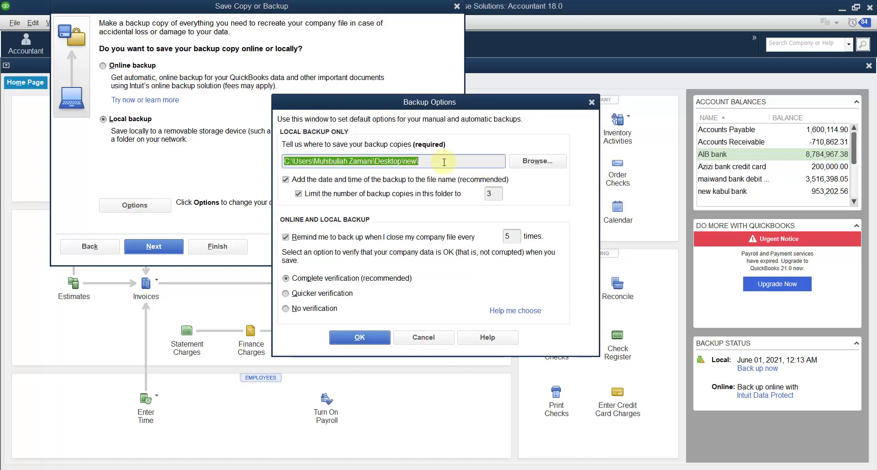
pyautogui.click(537, 161)
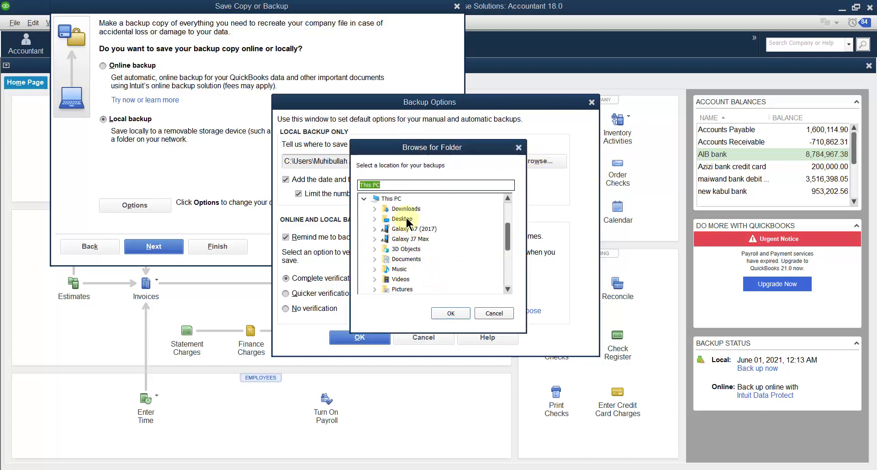
pyautogui.doubleClick(405, 218)
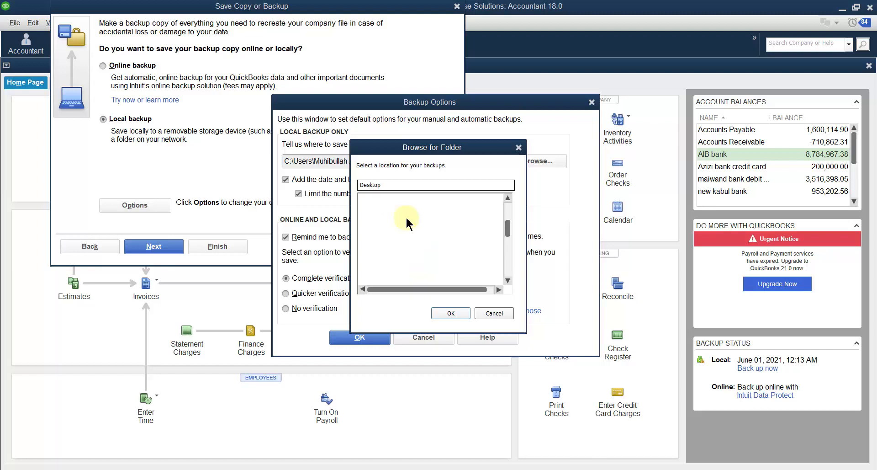
pyautogui.click(406, 218)
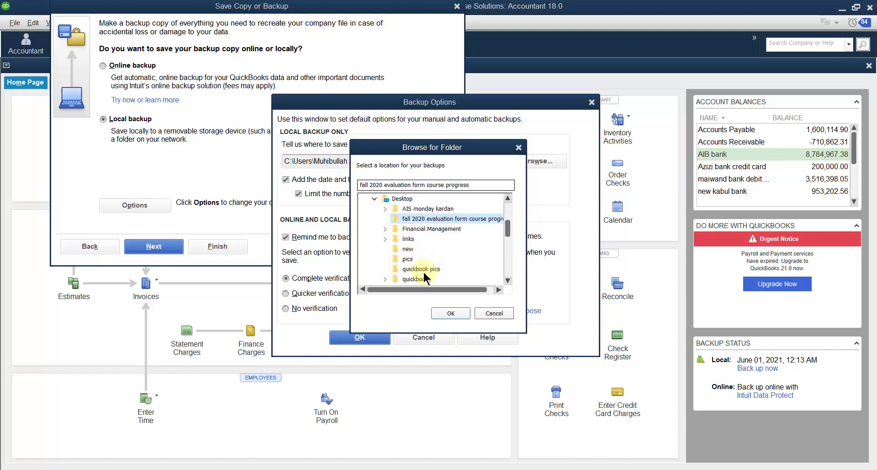
pyautogui.scroll(-1, 423, 251)
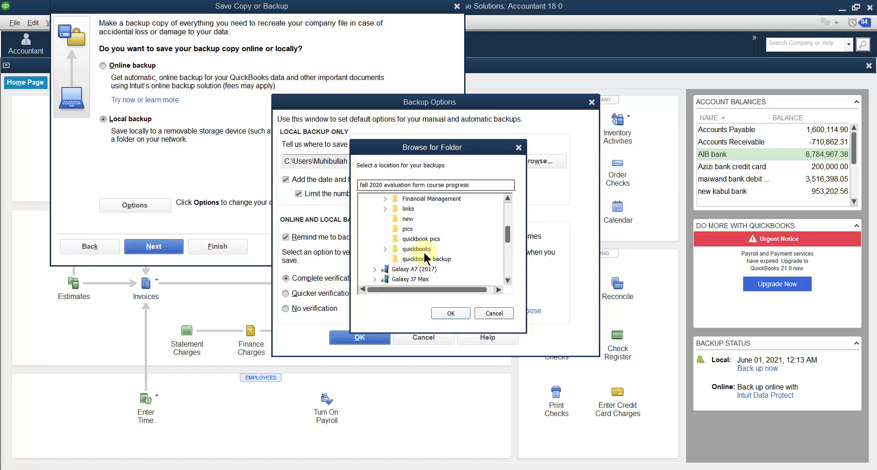
pyautogui.click(426, 258)
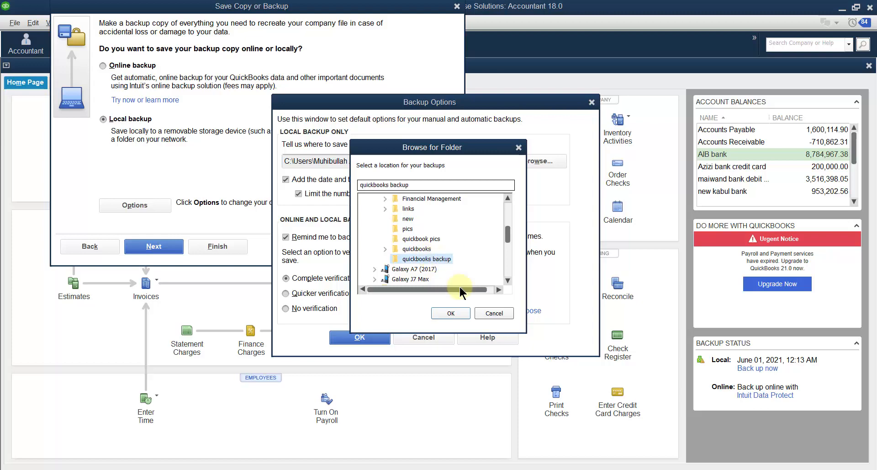
pyautogui.click(451, 313)
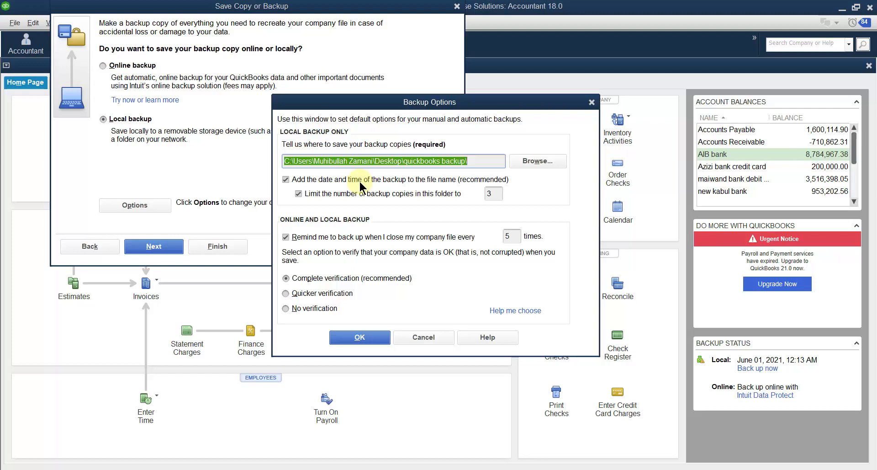
# Keep the date and time in the file name and limit backup copies in the folder to 3
pyautogui.click(285, 180)
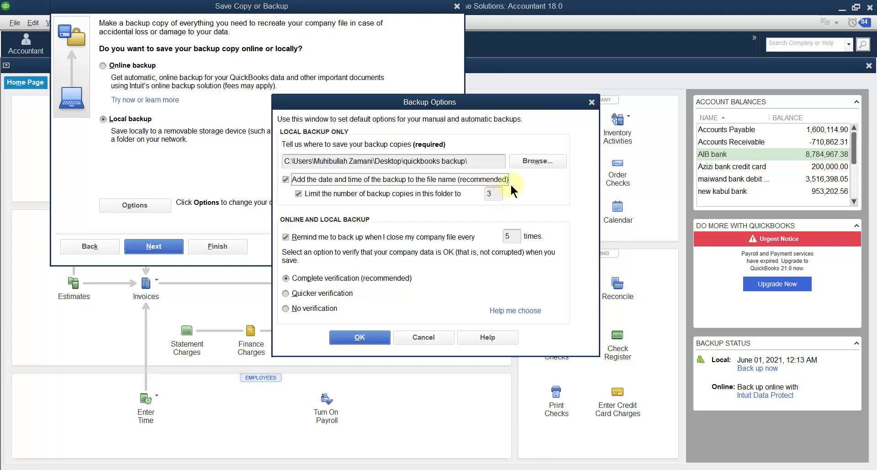
pyautogui.click(487, 193)
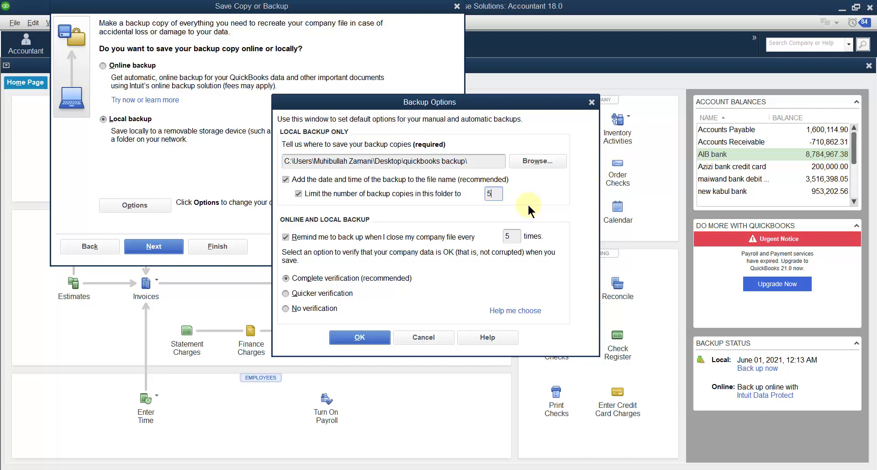
pyautogui.press('BackSpace')
pyautogui.write('3')
# Set the backup reminder to every 10 closings, save the options, and keep the same-drive location
pyautogui.doubleClick(504, 236)
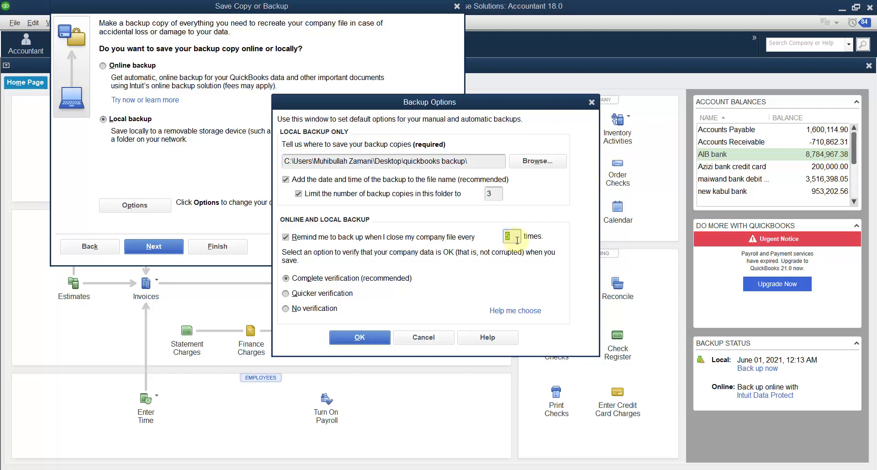
pyautogui.press('BackSpace')
pyautogui.write('10')
pyautogui.click(359, 336)
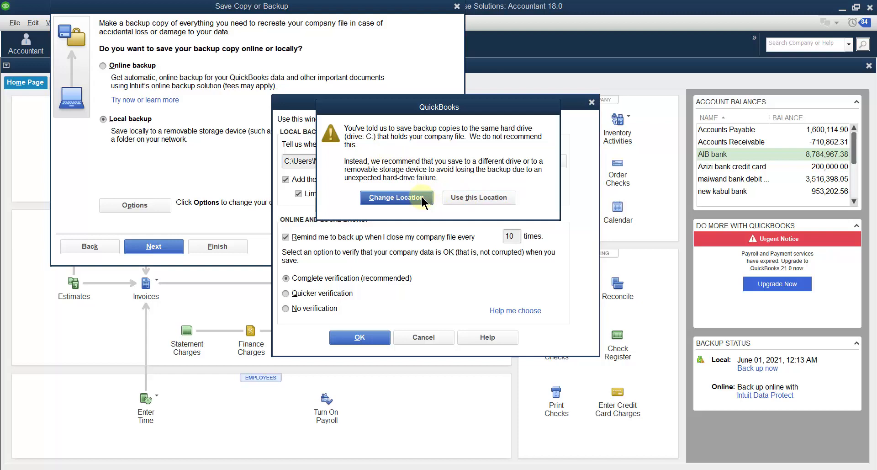
pyautogui.click(472, 197)
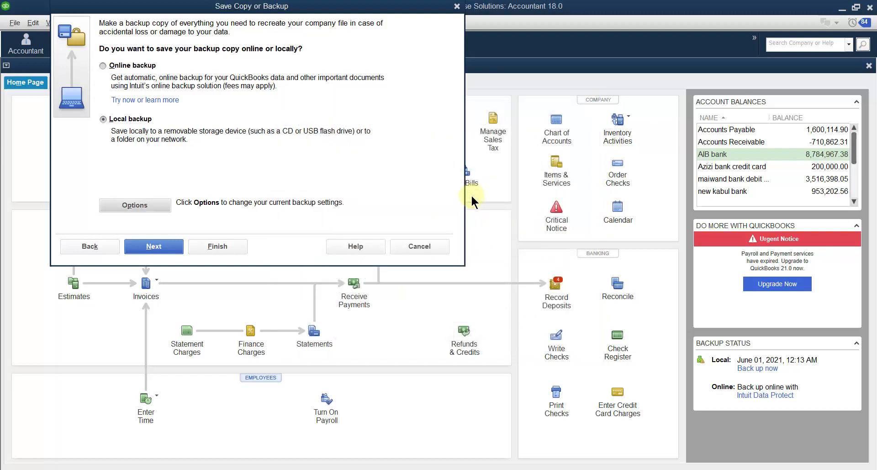
# Continue the local backup and choose to save it now and schedule future backups
pyautogui.click(156, 245)
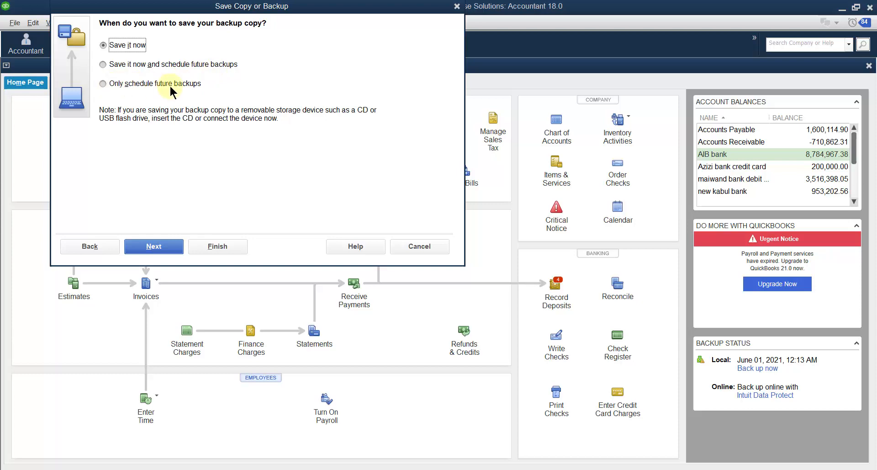
pyautogui.click(103, 65)
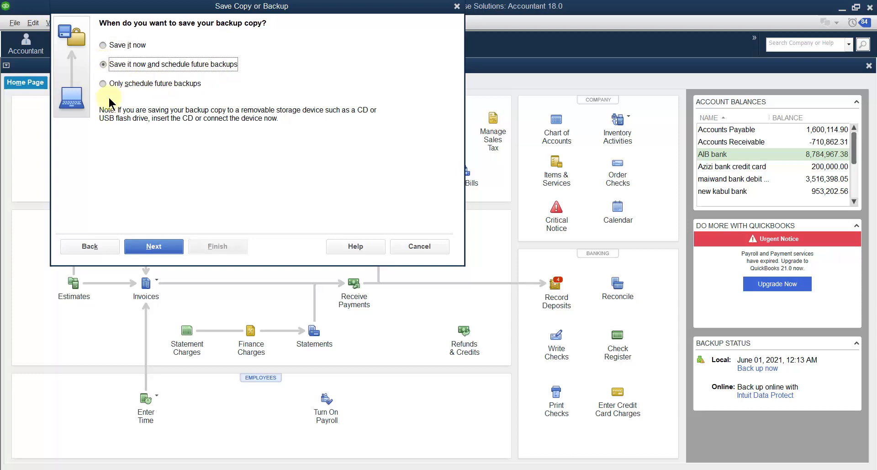
pyautogui.click(158, 245)
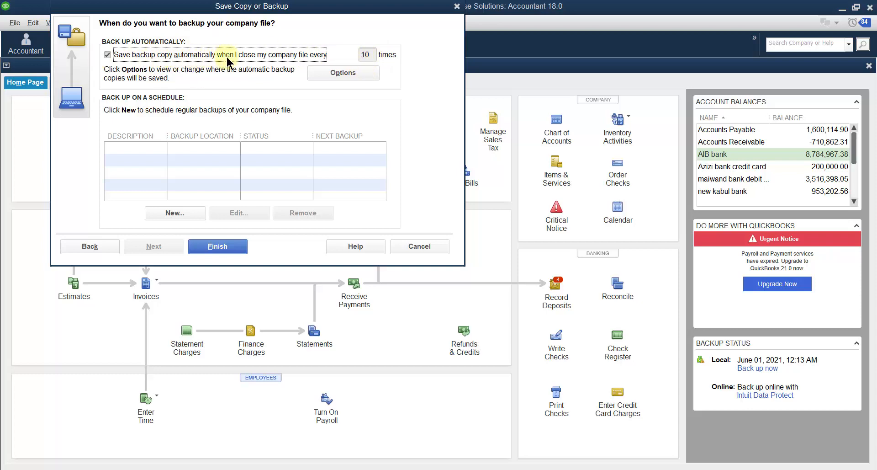
# Review the automatic backup interval and its backup options without changing them
pyautogui.doubleClick(361, 55)
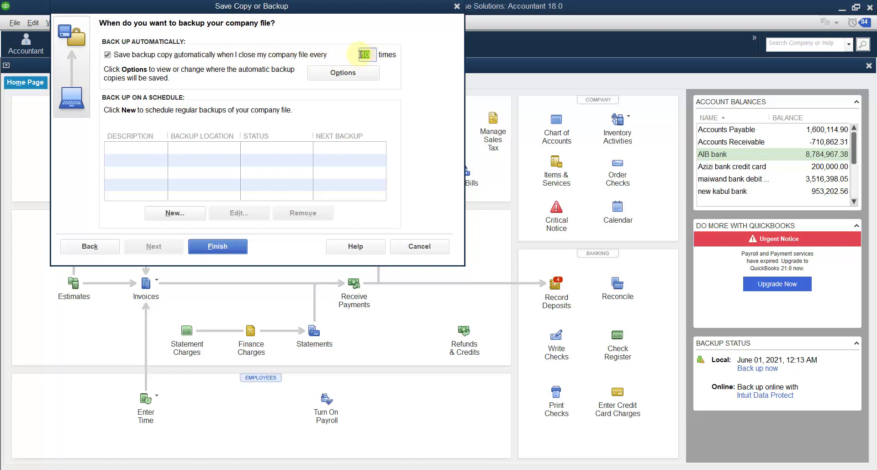
pyautogui.click(341, 73)
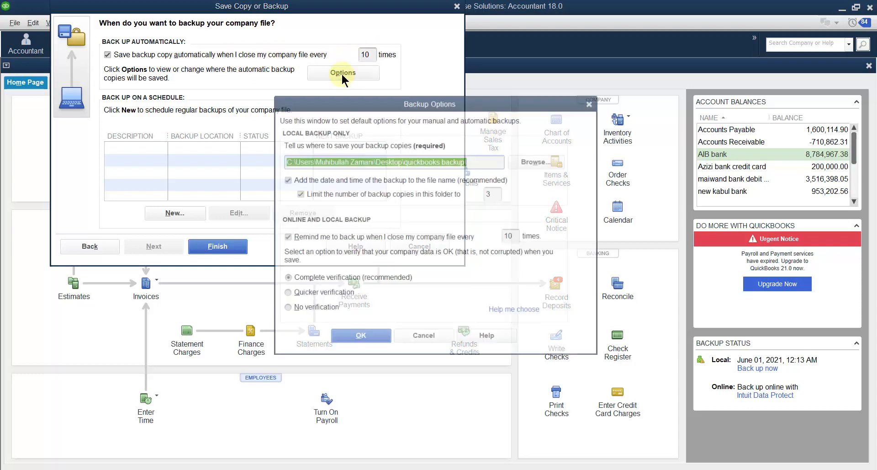
pyautogui.click(592, 102)
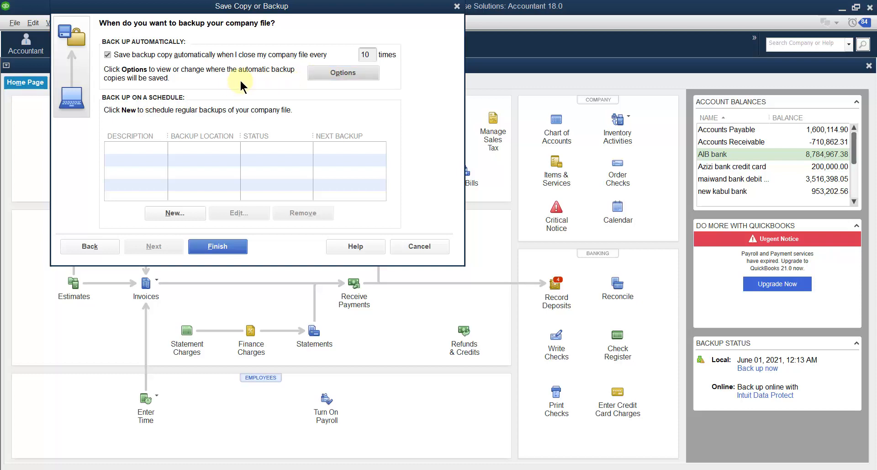
# Create a new scheduled backup task described as monthly backup
pyautogui.click(172, 213)
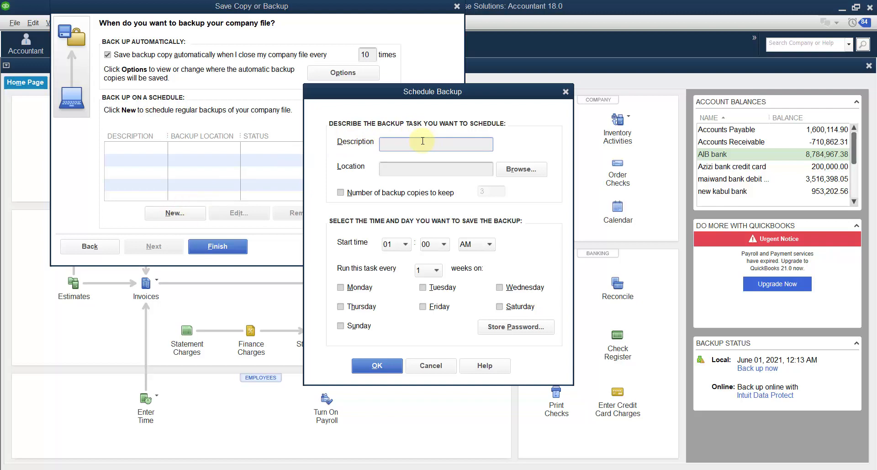
pyautogui.write('monthly sbackup')
# Set the scheduled backup location to the quickbooks backup folder on the Desktop
pyautogui.click(511, 169)
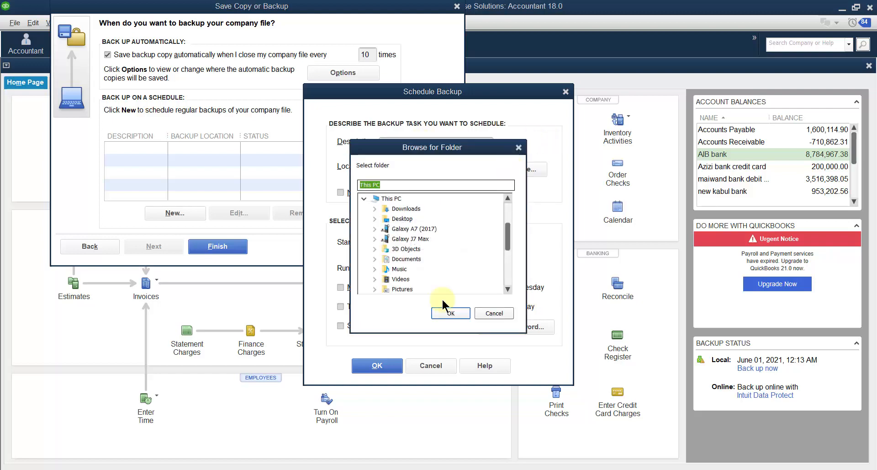
pyautogui.doubleClick(408, 216)
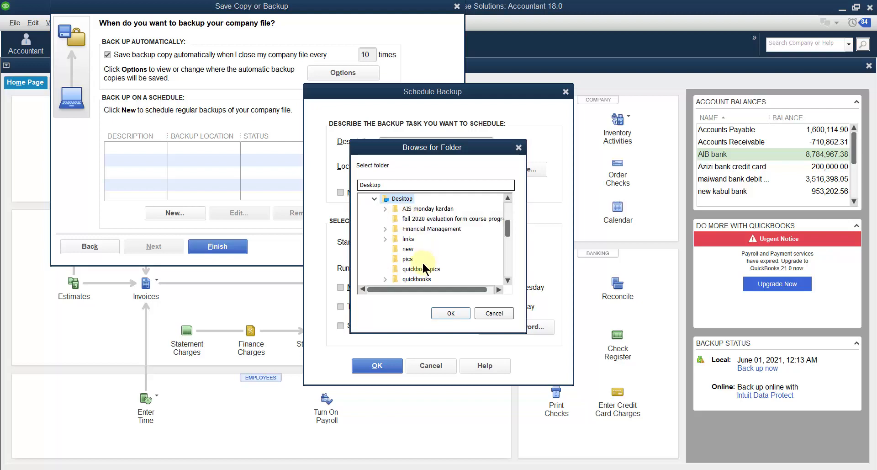
pyautogui.scroll(-4, 422, 261)
pyautogui.scroll(2, 422, 256)
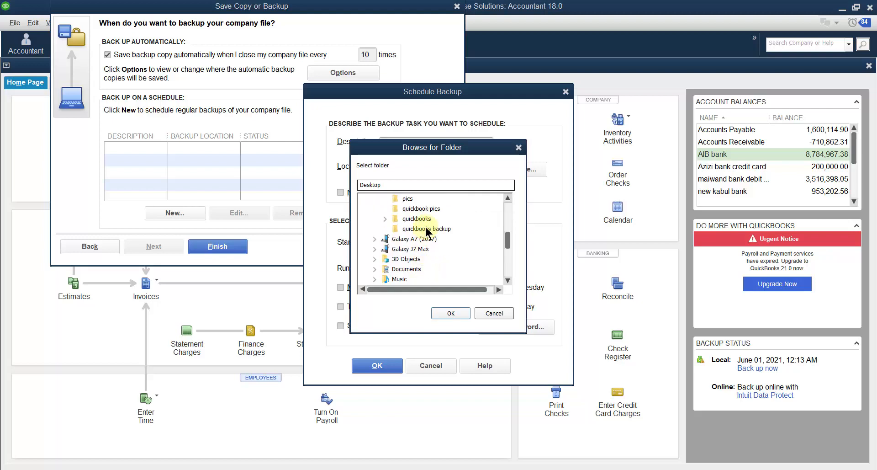
pyautogui.click(426, 229)
pyautogui.click(452, 314)
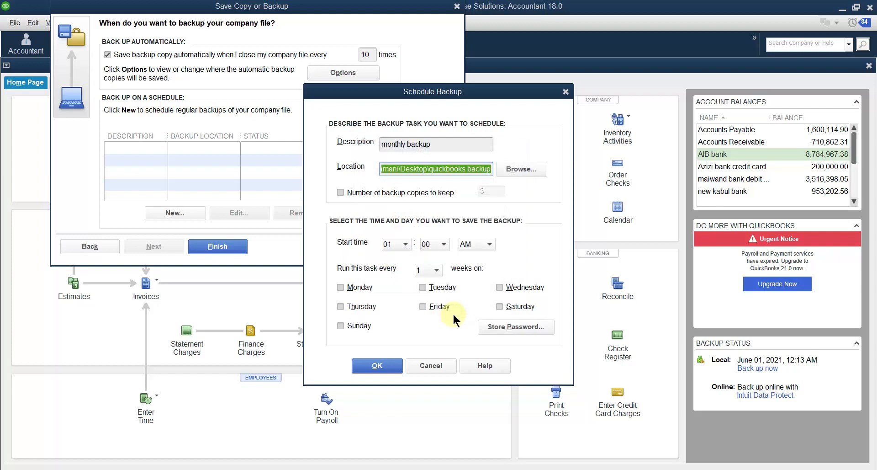
# Turn on the number of backup copies to keep at 3 and set the start time to 01:00 AM
pyautogui.click(340, 193)
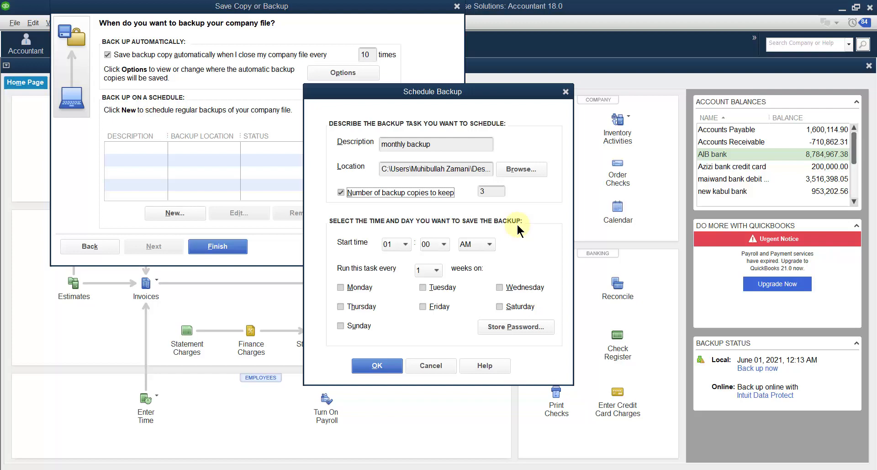
pyautogui.click(405, 244)
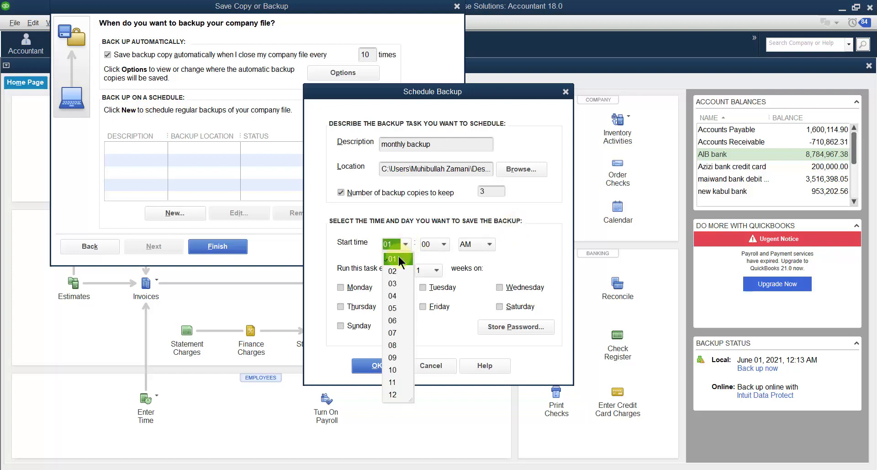
pyautogui.click(398, 259)
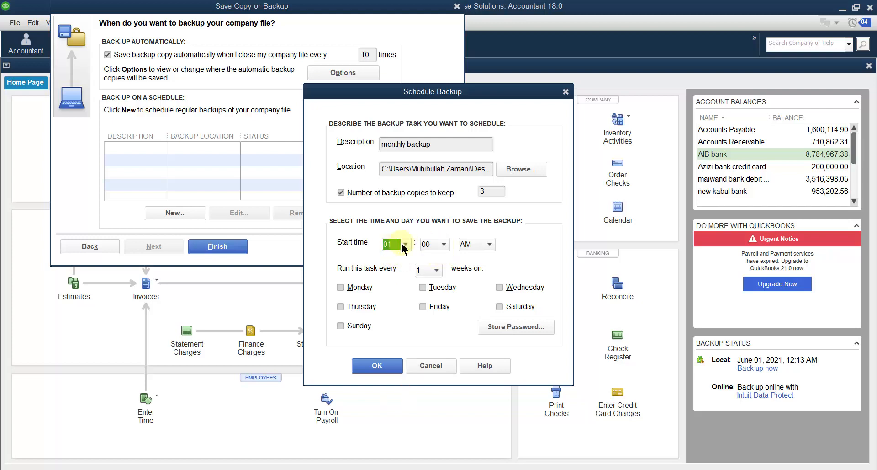
pyautogui.click(444, 246)
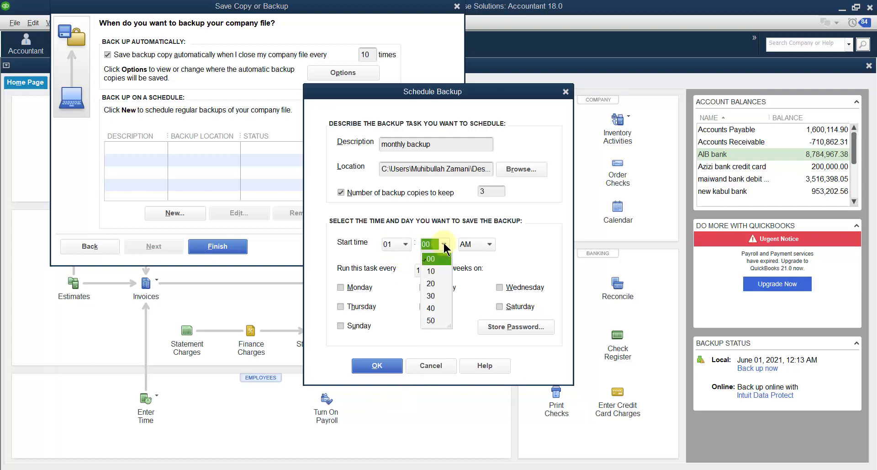
pyautogui.click(445, 246)
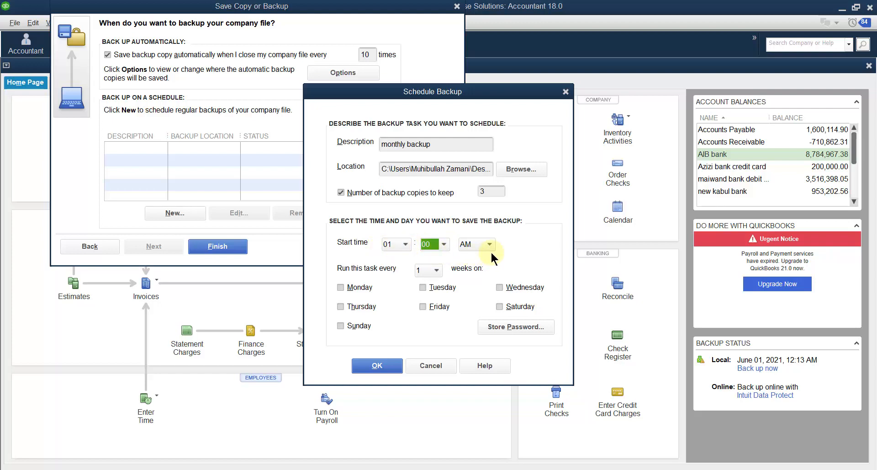
# Set the scheduled task to run every 2 weeks
pyautogui.click(437, 270)
pyautogui.click(431, 291)
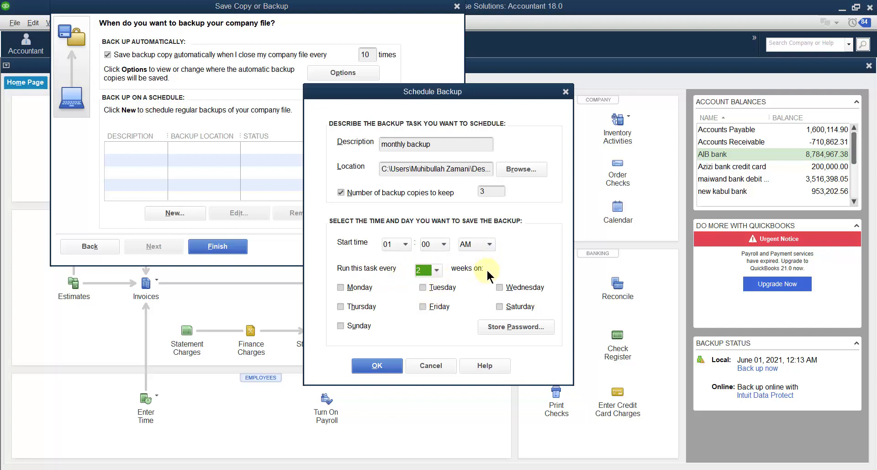
# Set the scheduled task to run every 1 week on Monday and Saturday
pyautogui.click(436, 270)
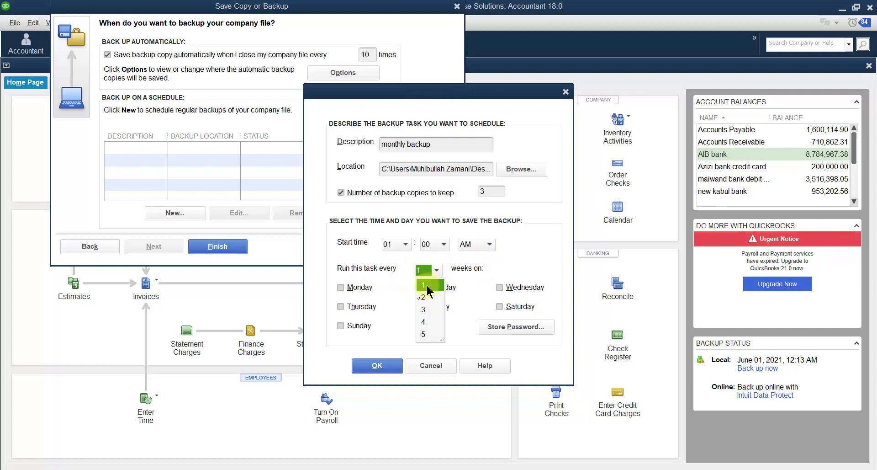
pyautogui.click(426, 285)
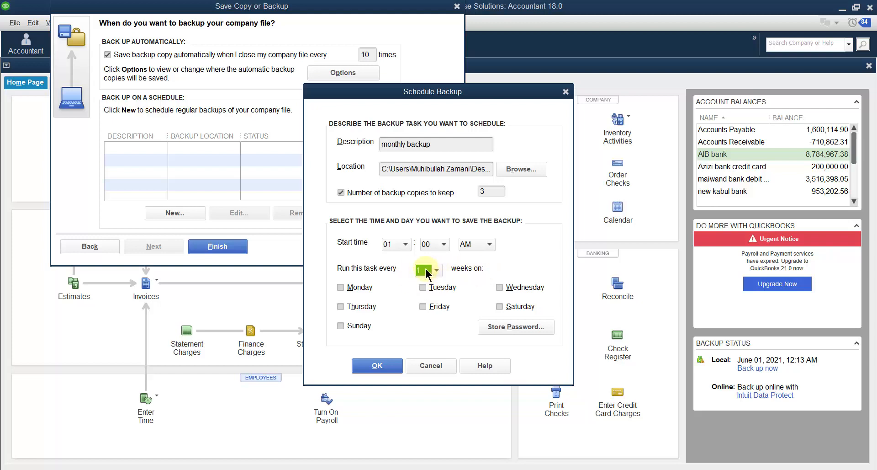
pyautogui.click(436, 271)
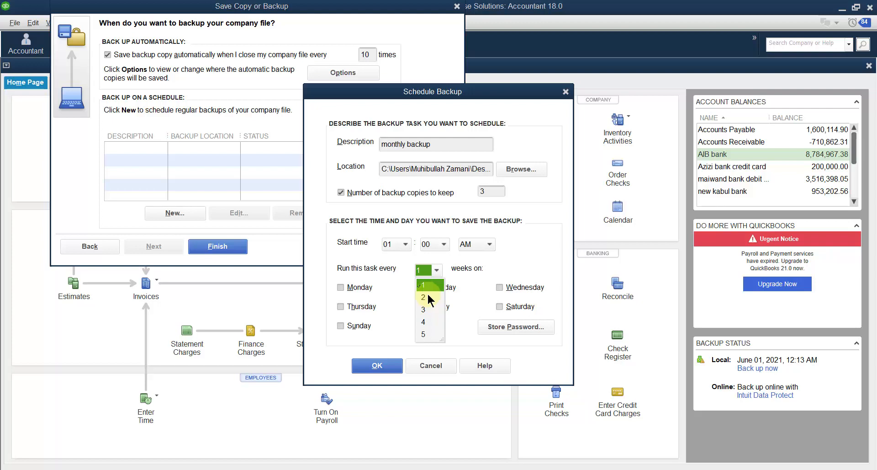
pyautogui.click(427, 286)
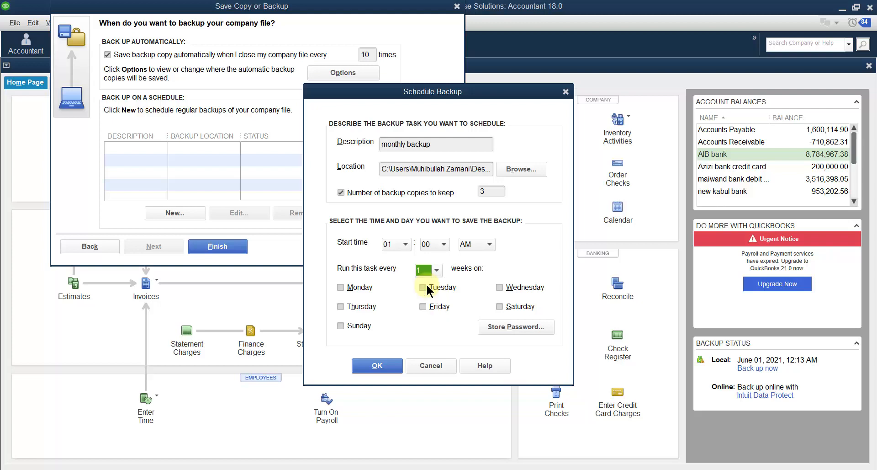
pyautogui.click(436, 269)
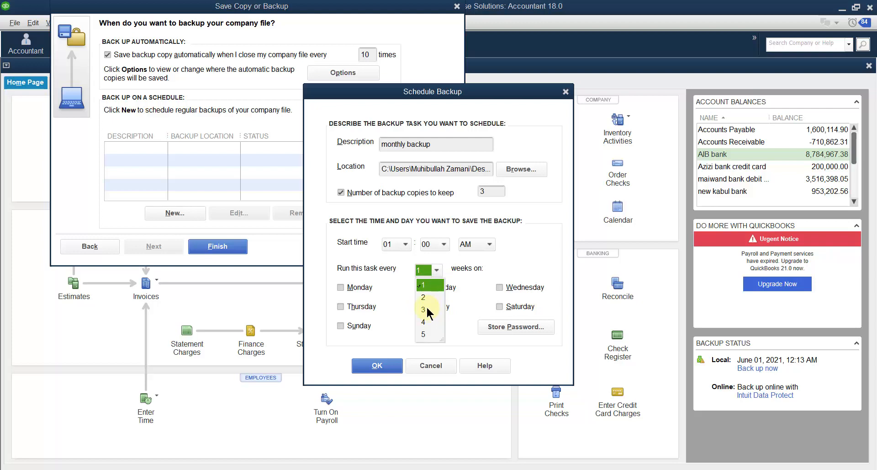
pyautogui.click(423, 284)
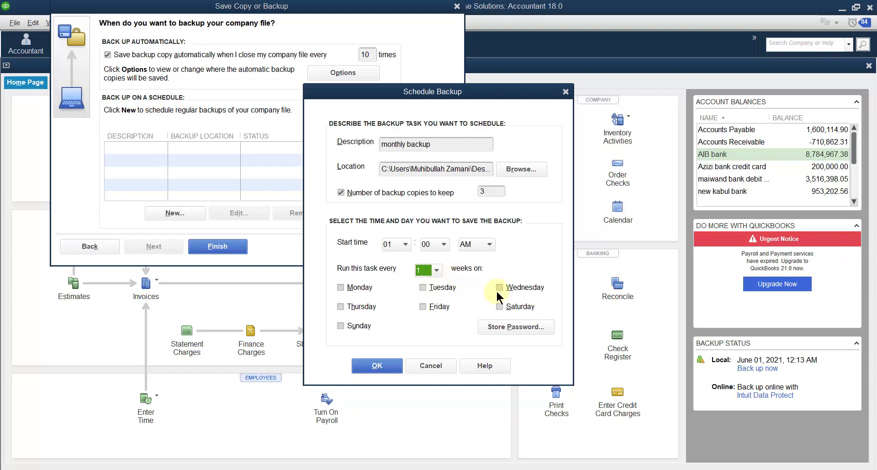
pyautogui.click(501, 307)
pyautogui.click(342, 288)
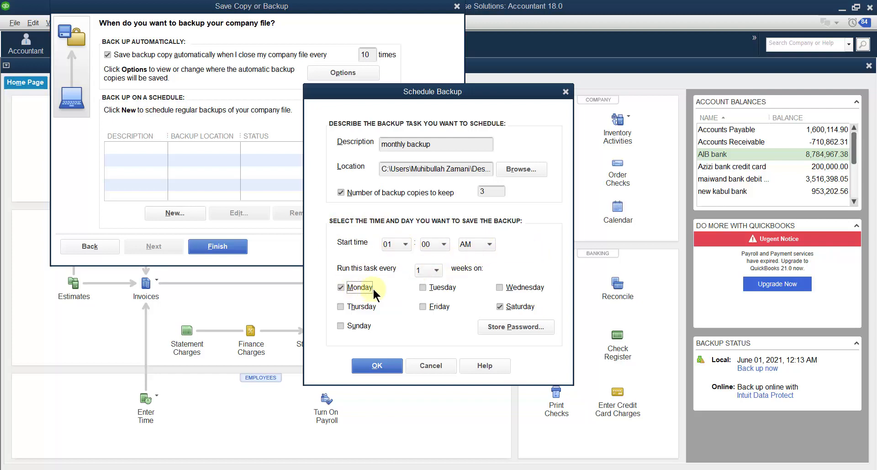
pyautogui.click(517, 323)
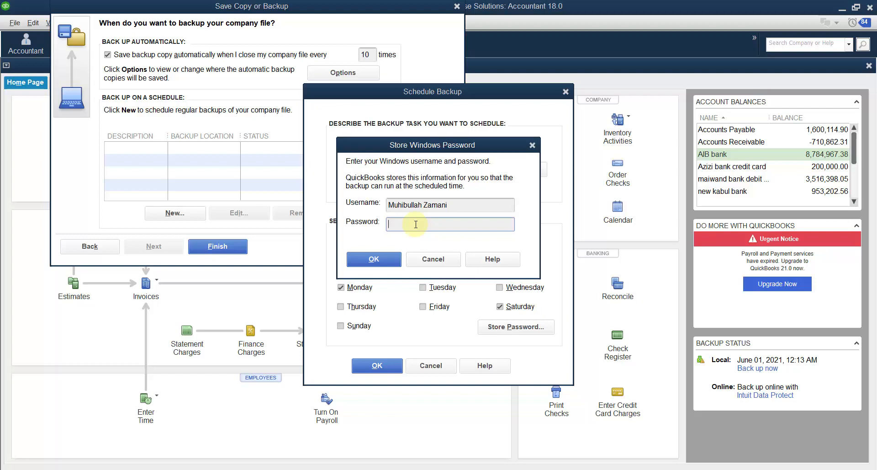
pyautogui.click(438, 258)
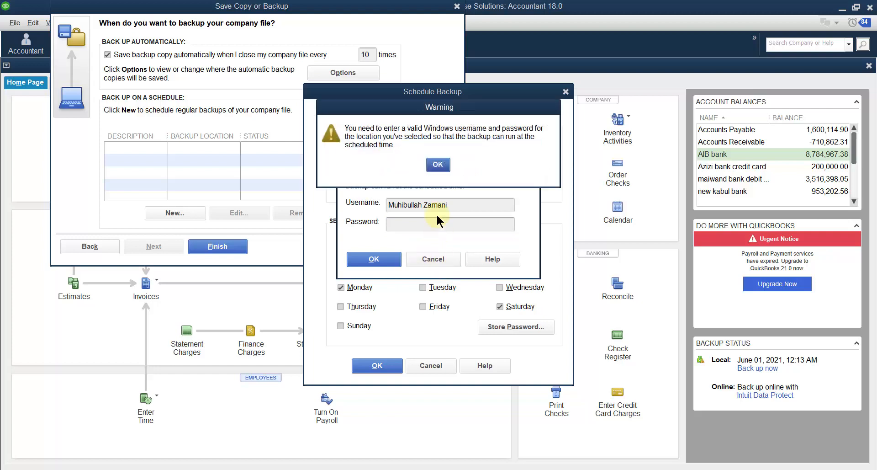
pyautogui.click(438, 166)
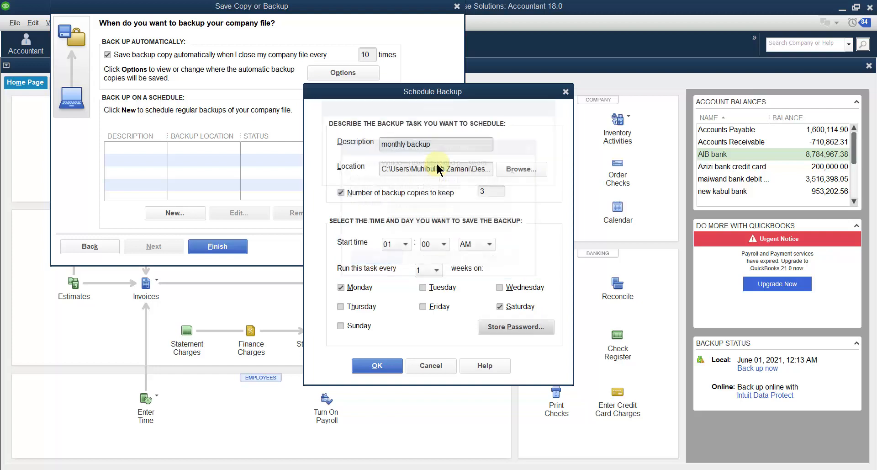
# Confirm the schedule and try to store the Windows account password for the backup task
pyautogui.click(377, 365)
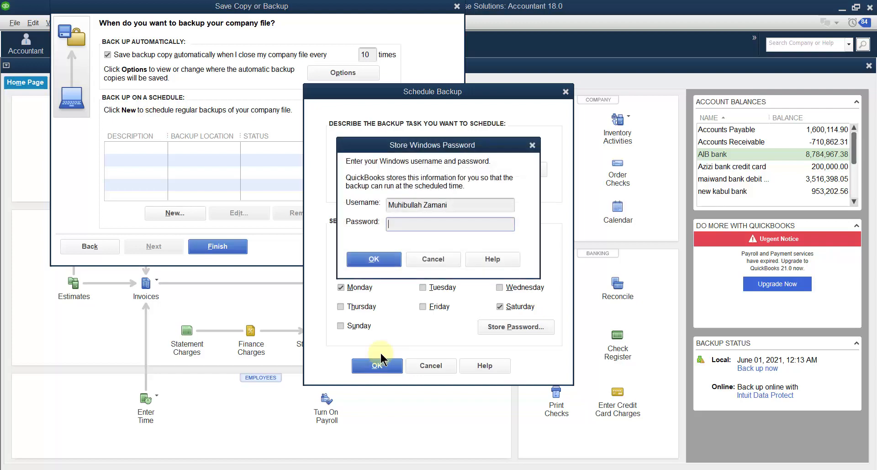
pyautogui.click(404, 224)
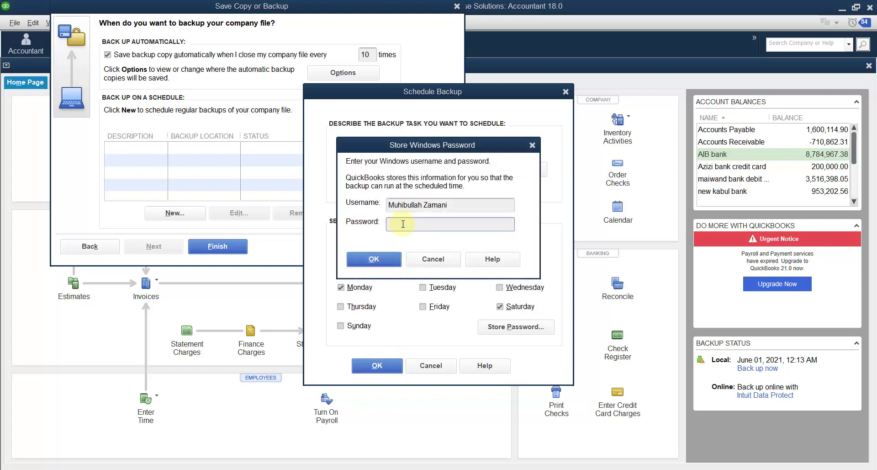
pyautogui.write('*****')
pyautogui.write('***********')
pyautogui.press('Return')
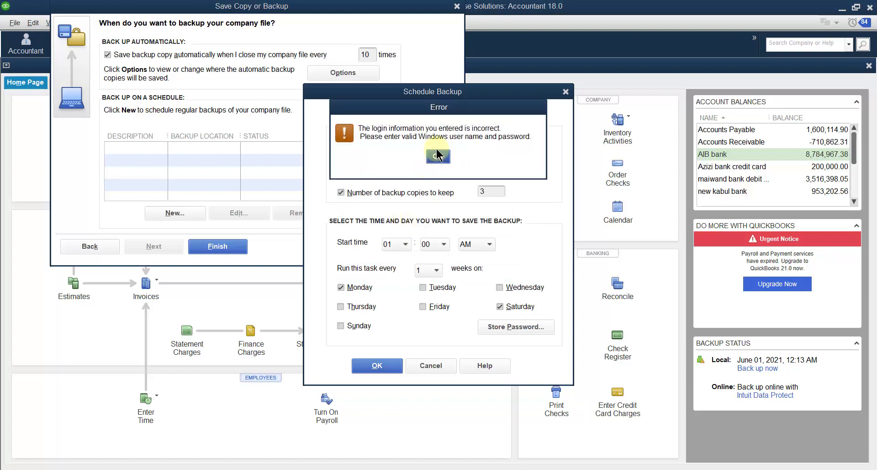
pyautogui.click(436, 155)
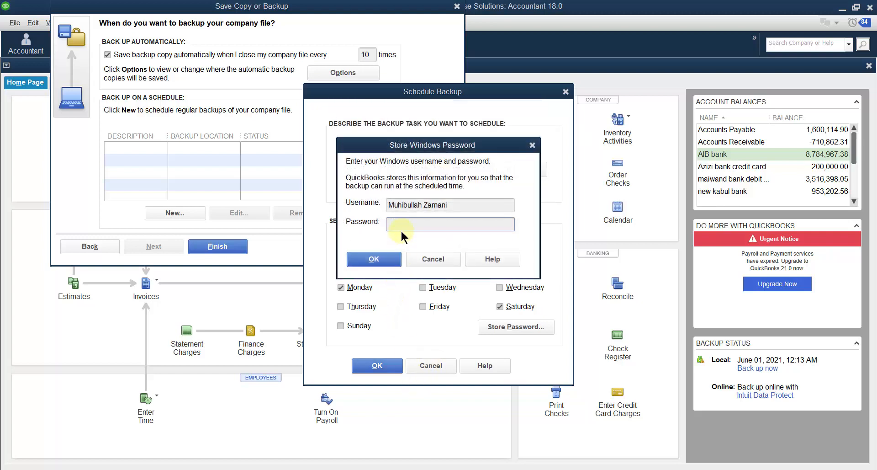
# Re-enter the Windows account password and confirm the scheduled backup task
pyautogui.write('***************')
pyautogui.press('Return')
pyautogui.press('Return')
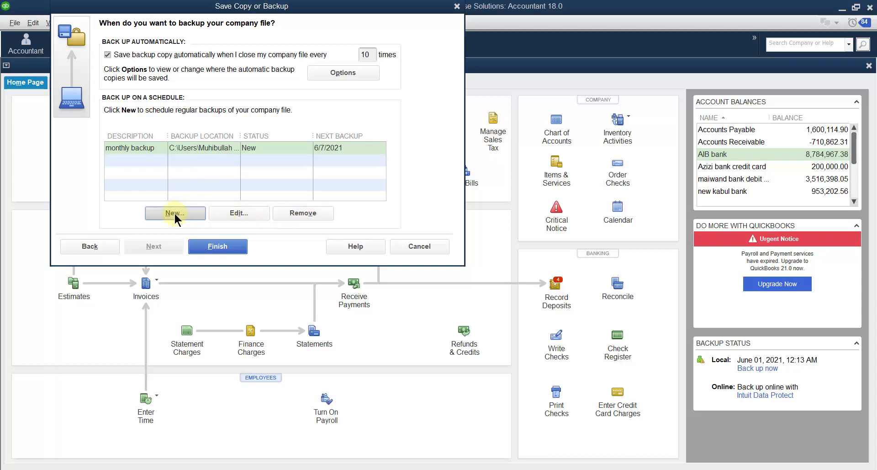
# Finish the backup wizard and acknowledge the scheduling and backup-saved notices
pyautogui.click(217, 247)
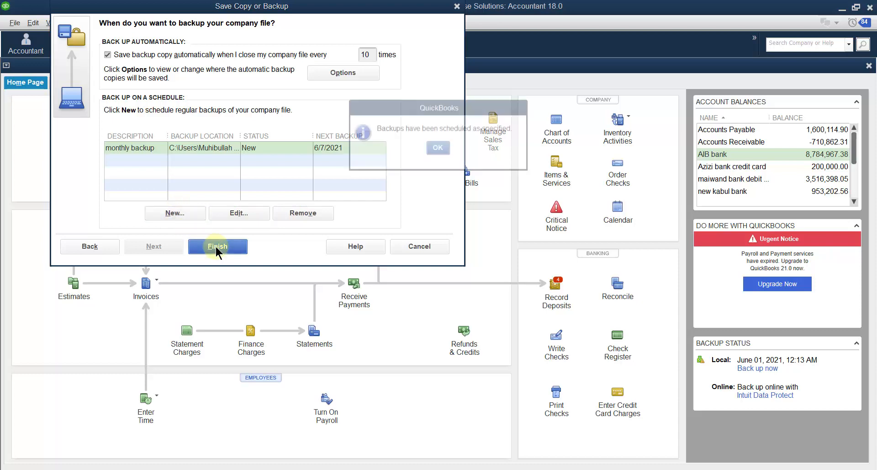
pyautogui.click(437, 149)
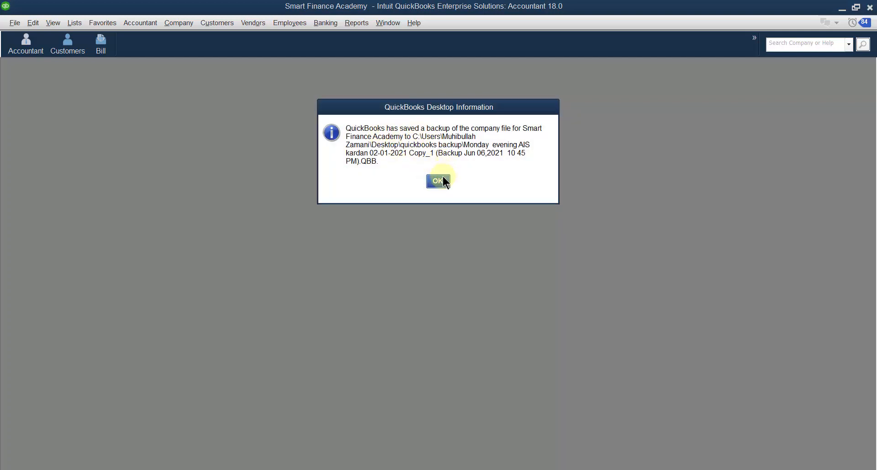
pyautogui.click(437, 181)
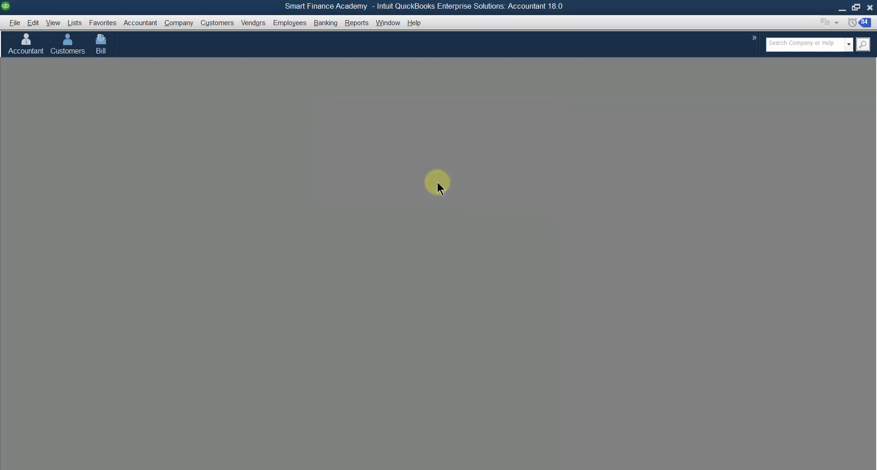